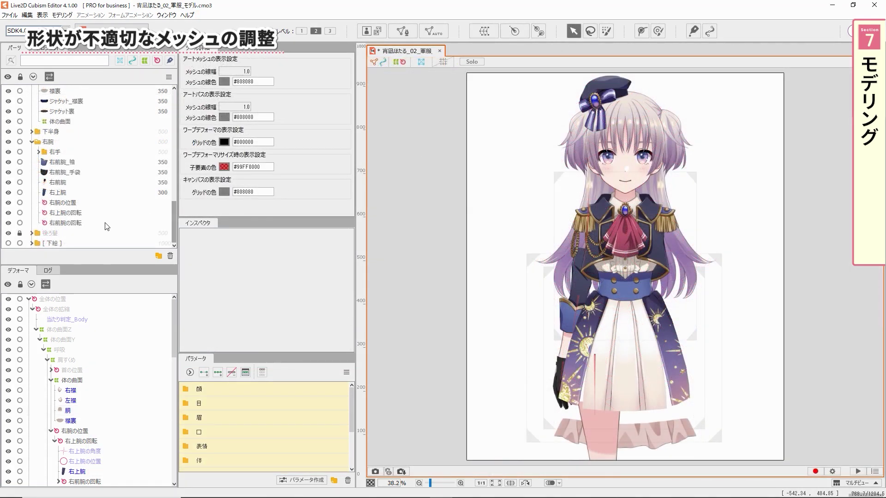
# Step: Toggle the [下絵] sketch folder's visibility to compare the model with the original illustration, leaving it hidden
pyautogui.click(8, 244)
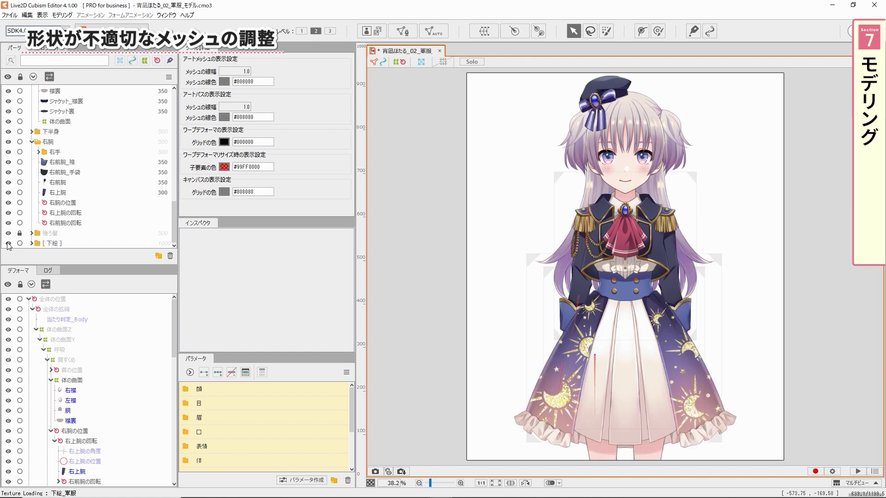
pyautogui.click(8, 244)
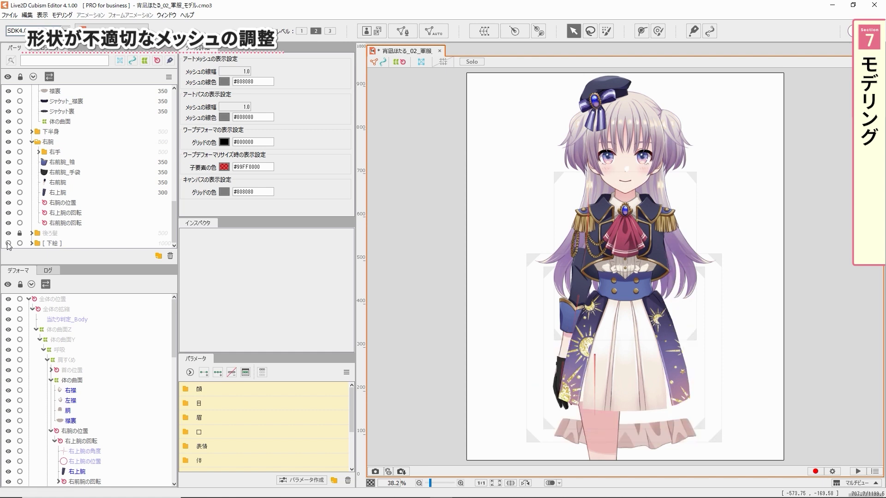
pyautogui.click(8, 243)
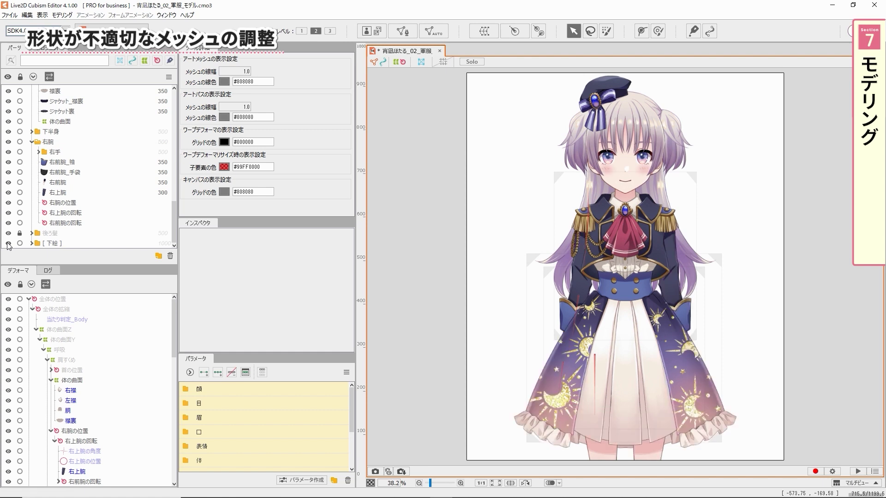
pyautogui.click(8, 244)
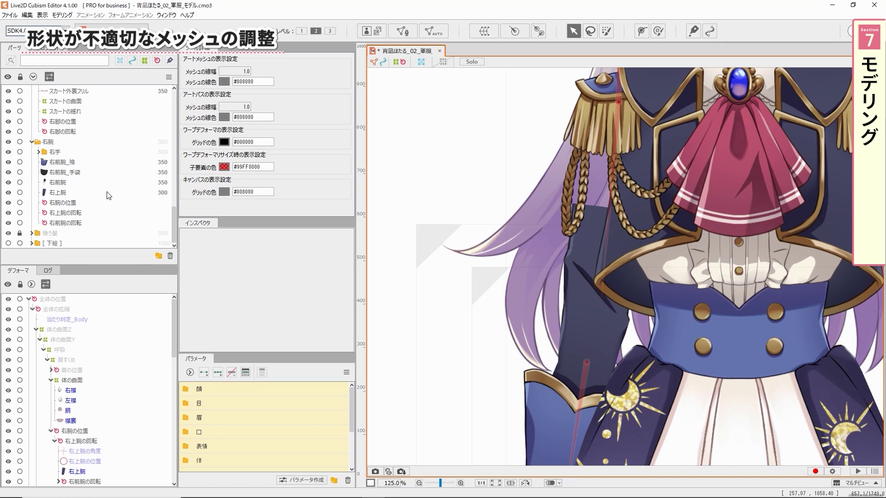
# Step: Open the 右上腕 art mesh in mesh edit mode and switch its display to モデル用画像表示
pyautogui.click(108, 194)
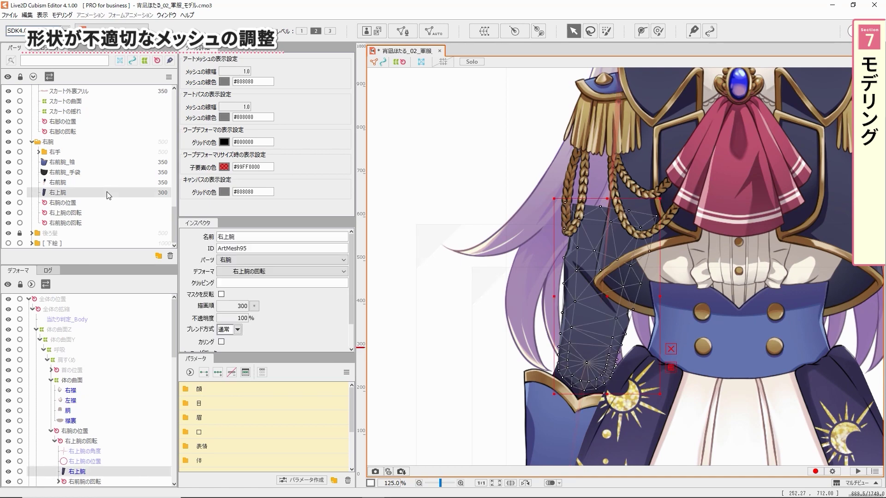
pyautogui.click(393, 35)
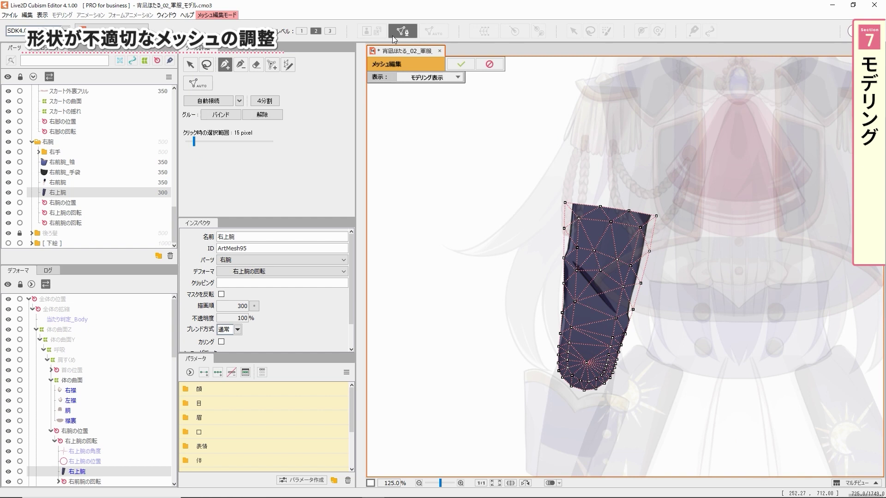
pyautogui.click(405, 78)
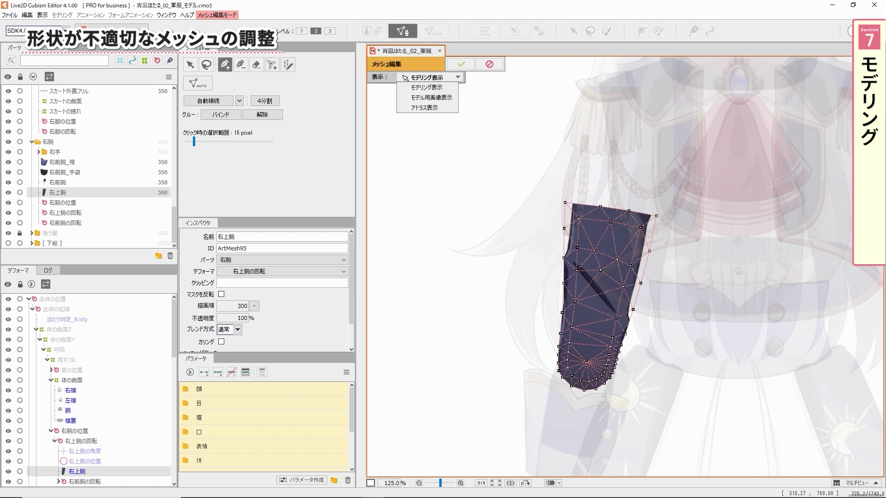
pyautogui.click(405, 100)
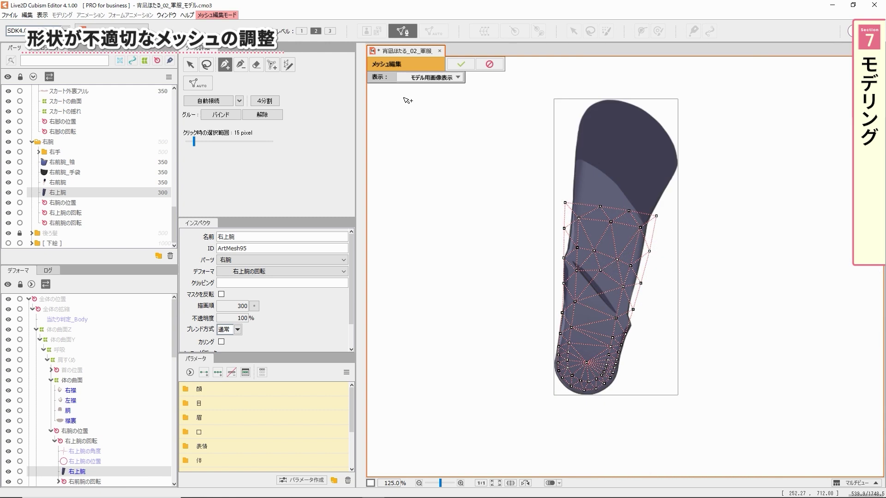
# Step: Push the 右上腕 mesh's outline vertices outside the elbow edge and extend the mesh over the shoulder end of the image
pyautogui.click(206, 64)
pyautogui.moveTo(565, 251)
pyautogui.mouseDown()
pyautogui.moveTo(558, 407)
pyautogui.moveTo(561, 258)
pyautogui.mouseUp()
pyautogui.moveTo(555, 393); pyautogui.dragTo(548, 404)
pyautogui.moveTo(630, 329); pyautogui.dragTo(639, 328)
pyautogui.click(225, 64)
pyautogui.moveTo(550, 379); pyautogui.dragTo(553, 379)
pyautogui.moveTo(555, 387); pyautogui.dragTo(559, 386)
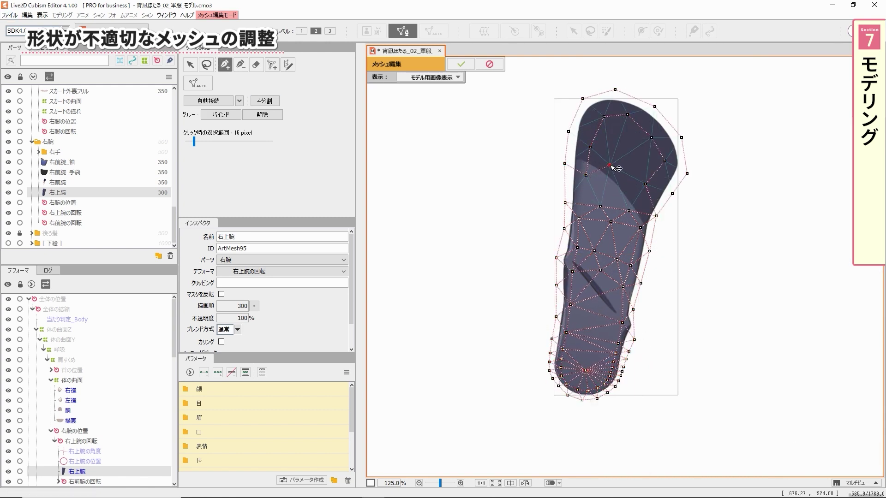
# Step: Add an interior vertex to the upper part of the 右上腕 mesh and even out the spacing of the neighbouring vertices
pyautogui.click(608, 189)
pyautogui.moveTo(640, 227); pyautogui.dragTo(639, 235)
pyautogui.moveTo(672, 194); pyautogui.dragTo(669, 198)
pyautogui.moveTo(657, 216); pyautogui.dragTo(657, 220)
pyautogui.moveTo(579, 218); pyautogui.dragTo(564, 197)
pyautogui.moveTo(601, 207); pyautogui.dragTo(599, 200)
pyautogui.moveTo(634, 340); pyautogui.dragTo(635, 330)
pyautogui.moveTo(618, 343); pyautogui.dragTo(618, 340)
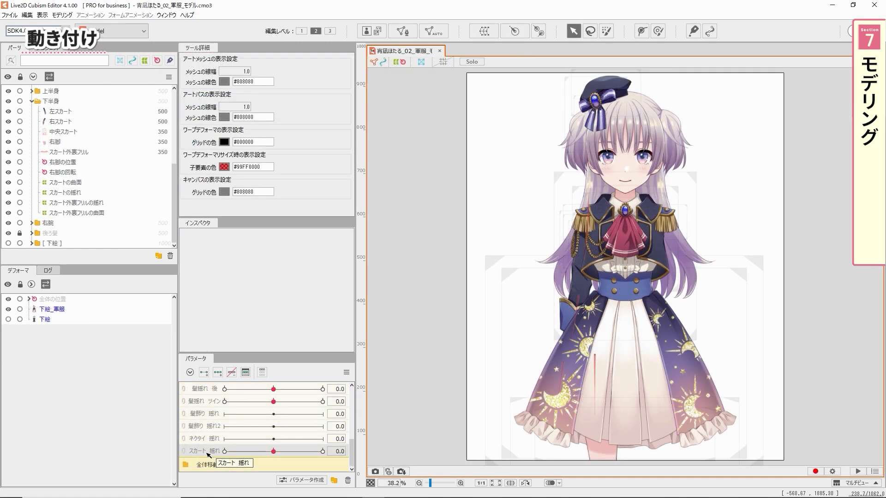
# Step: Select the スカートの揺れ warp deformer and set the スカート 揺れ parameter to 1.0
pyautogui.click(99, 193)
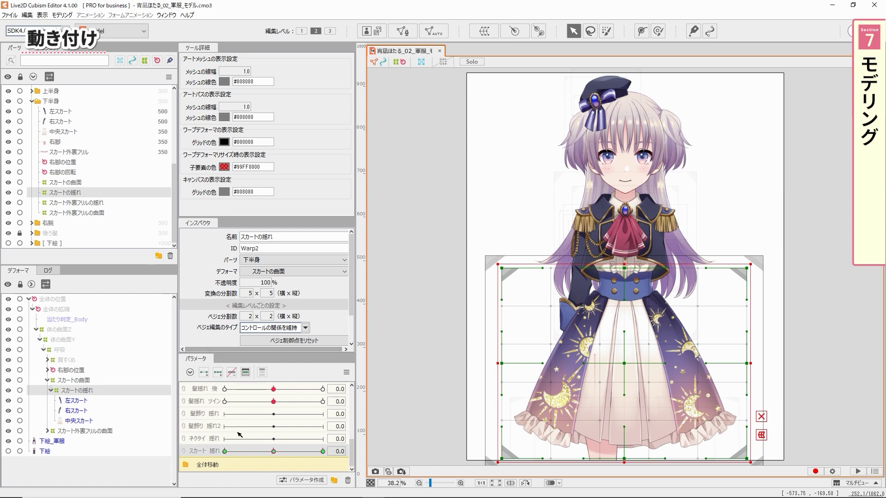
pyautogui.moveTo(273, 451); pyautogui.dragTo(324, 454)
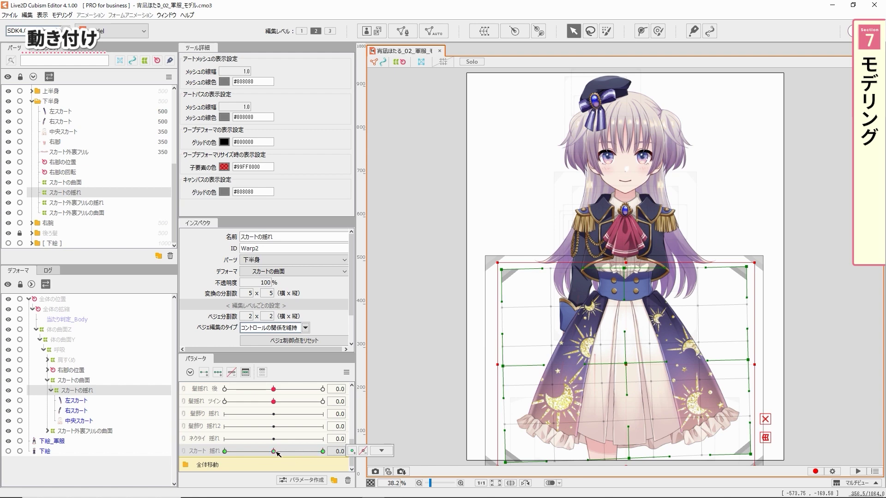
pyautogui.moveTo(274, 451); pyautogui.dragTo(326, 453)
# Step: Bend the lower control points and handles of the スカートの揺れ deformer so the hem swings sideways at スカート 揺れ 1.0
pyautogui.scroll(4, 640, 419)
pyautogui.moveTo(640, 418); pyautogui.dragTo(646, 325)
pyautogui.moveTo(622, 406); pyautogui.dragTo(630, 406)
pyautogui.moveTo(865, 400); pyautogui.dragTo(877, 397)
pyautogui.moveTo(857, 207); pyautogui.dragTo(794, 239)
pyautogui.moveTo(826, 409); pyautogui.dragTo(826, 405)
pyautogui.moveTo(580, 418); pyautogui.dragTo(585, 418)
pyautogui.moveTo(585, 418); pyautogui.dragTo(701, 416)
pyautogui.moveTo(440, 425); pyautogui.dragTo(446, 433)
pyautogui.moveTo(434, 232); pyautogui.dragTo(436, 238)
pyautogui.moveTo(281, 453); pyautogui.dragTo(339, 459)
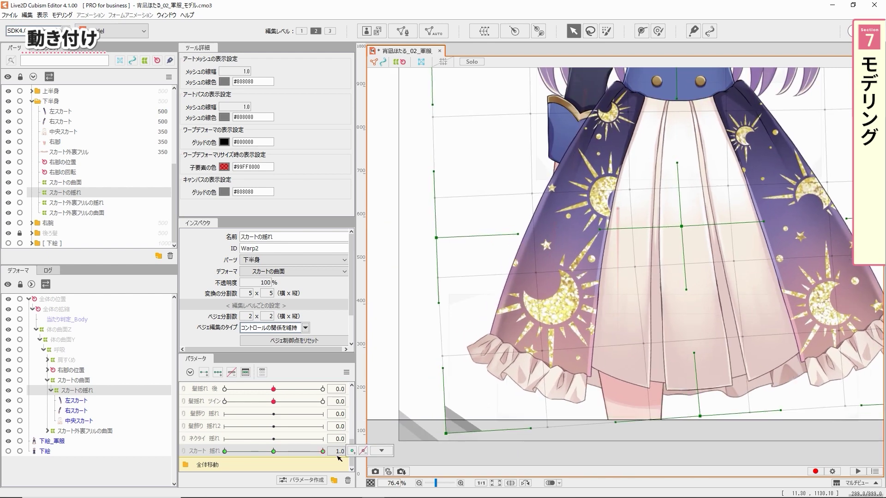
# Step: Fine-tune the side edge and centre handle of the スカートの揺れ deformer at スカート 揺れ 1.0
pyautogui.scroll(-4, 430, 330)
pyautogui.moveTo(433, 382); pyautogui.dragTo(437, 380)
pyautogui.scroll(6, 513, 277)
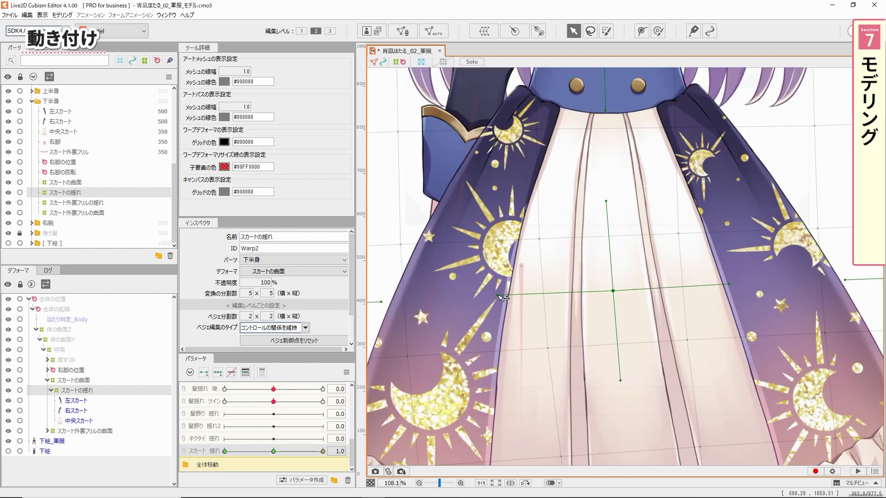
pyautogui.moveTo(498, 295); pyautogui.dragTo(504, 296)
pyautogui.scroll(-4, 614, 293)
# Step: Refine the upper and side grid points of the スカートの揺れ deformer, comparing the default and 1.0 poses
pyautogui.moveTo(322, 451); pyautogui.dragTo(274, 451)
pyautogui.moveTo(418, 145); pyautogui.dragTo(801, 243)
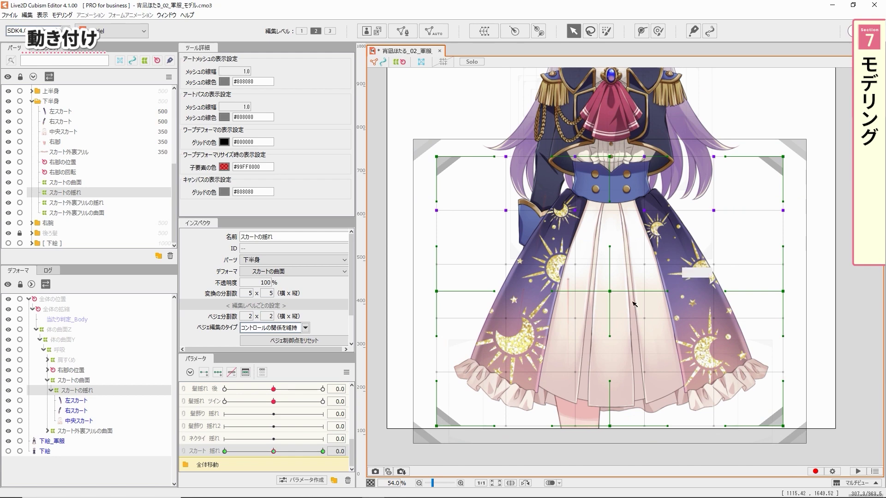
pyautogui.click(323, 451)
pyautogui.moveTo(330, 454); pyautogui.dragTo(331, 454)
pyautogui.click(416, 269)
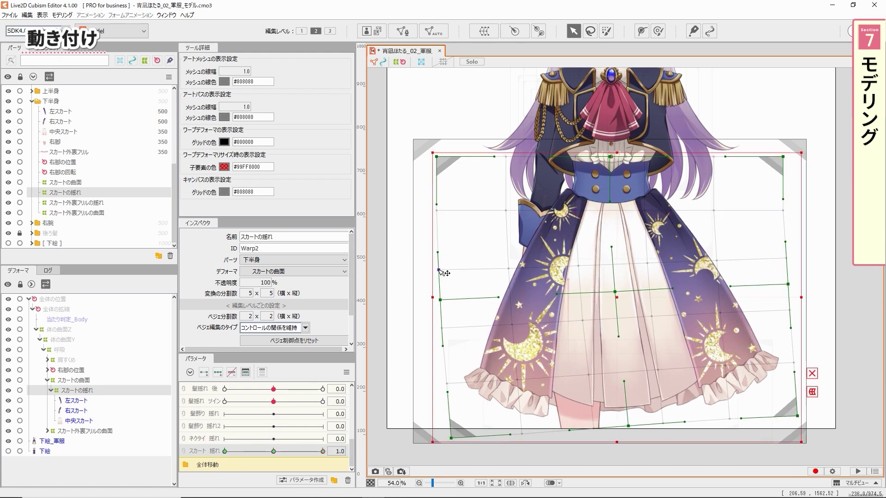
pyautogui.moveTo(322, 451); pyautogui.dragTo(290, 443)
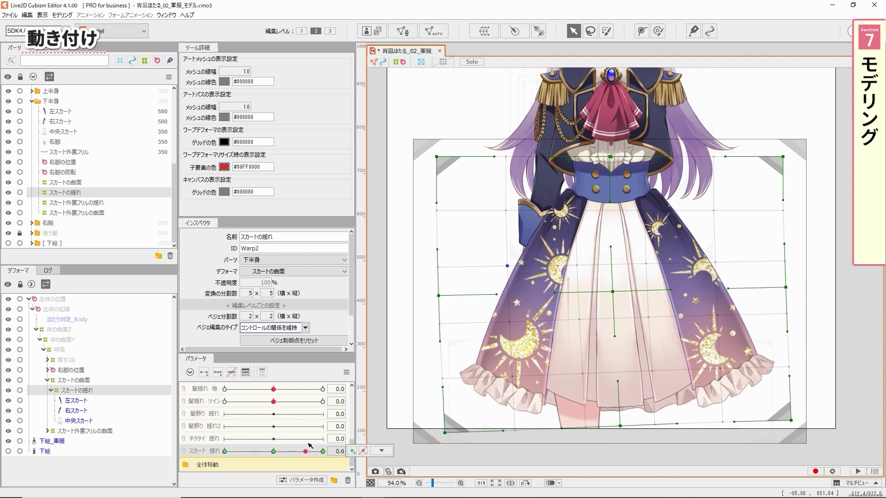
# Step: Mirror the スカートの揺れ deformer's motion horizontally from スカート 揺れ 1.0 and preview the opposite swing
pyautogui.click(322, 452)
pyautogui.click(346, 372)
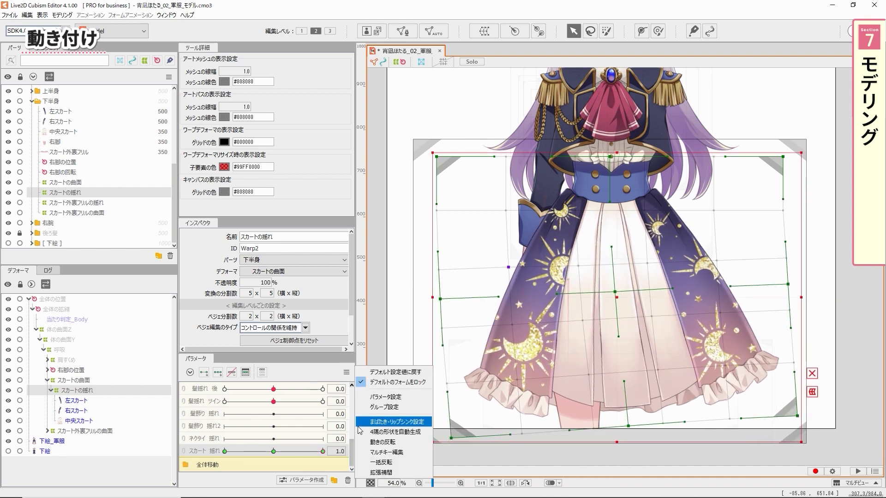
pyautogui.click(382, 442)
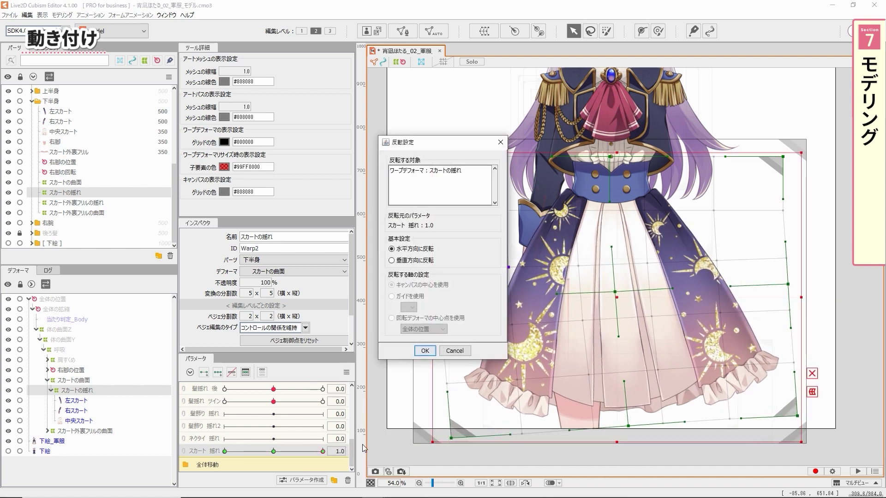
pyautogui.click(424, 351)
pyautogui.moveTo(323, 451); pyautogui.dragTo(228, 430)
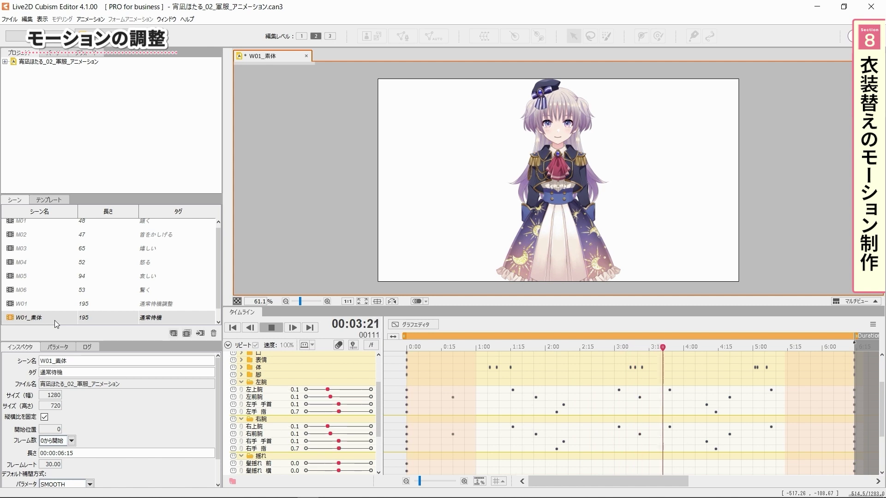
# Step: Switch to the W01 scene and set the 左上腕 keyframe at frame 46 to 5
pyautogui.click(54, 305)
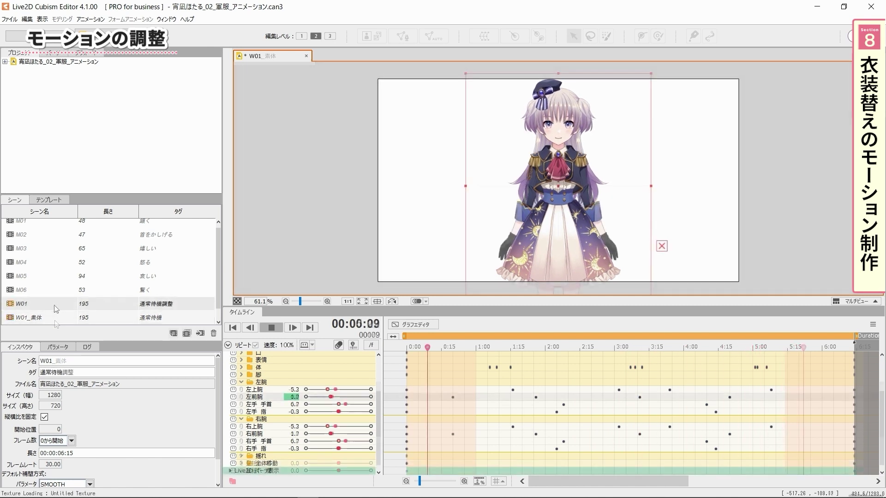
pyautogui.click(275, 392)
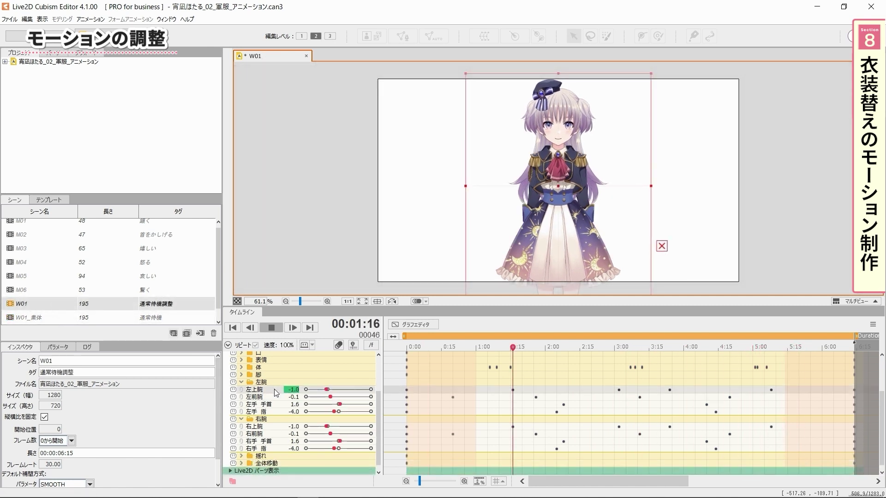
pyautogui.moveTo(327, 389); pyautogui.dragTo(346, 404)
# Step: Set the next 左前腕 keyframe to 2 and the 左手 手首 keyframe at frame 68 to 6.0
pyautogui.click(274, 400)
pyautogui.hotkey('shift', 'f')
pyautogui.click(277, 406)
pyautogui.hotkey('shift', 'f')
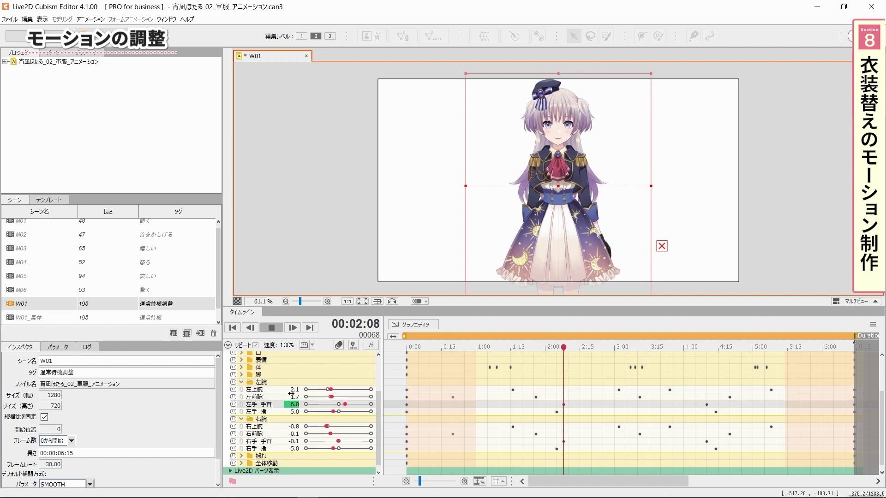
# Step: Set 左上腕 to 5.2 at the frame 92 keyframe and 左前腕 to 2.0 at the frame 101 keyframe
pyautogui.click(279, 390)
pyautogui.press('.')
pyautogui.moveTo(328, 390); pyautogui.dragTo(335, 390)
pyautogui.click(273, 398)
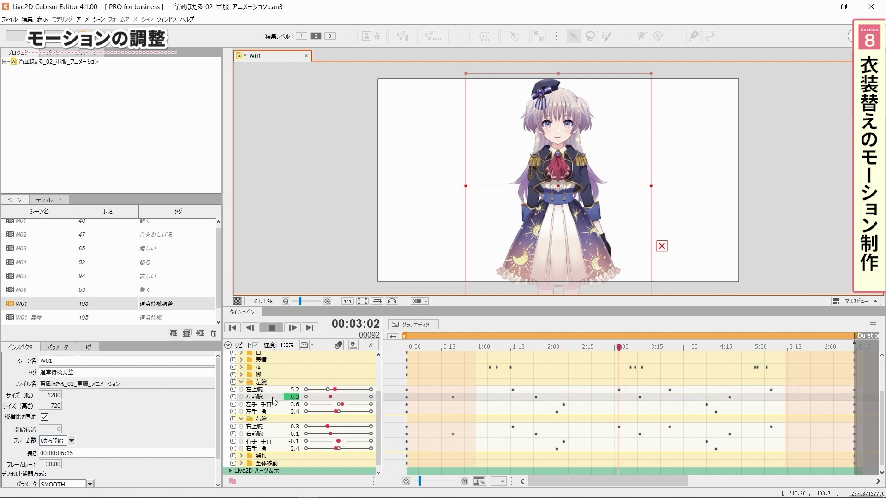
pyautogui.press('.')
pyautogui.moveTo(331, 397); pyautogui.dragTo(332, 397)
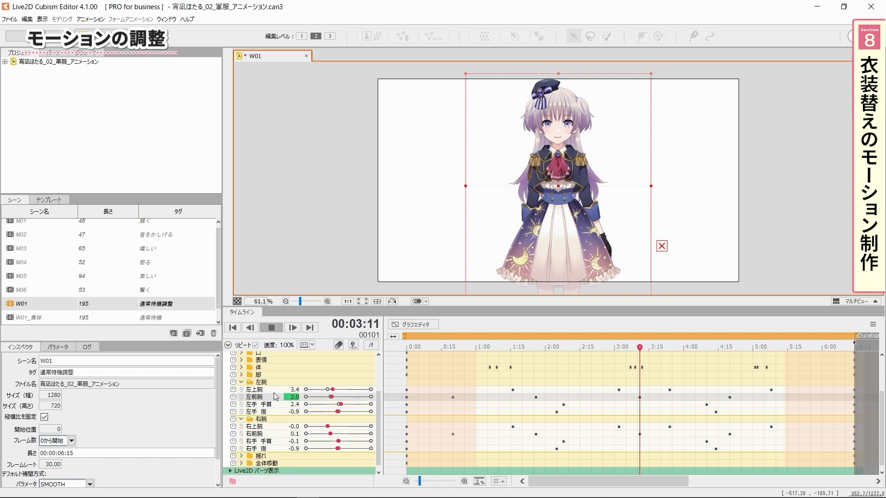
# Step: Set the next 左上腕 keyframe to 5.5 and the 左手 手首 keyframe at frame 130 to 8
pyautogui.click(273, 391)
pyautogui.press('.')
pyautogui.moveTo(289, 390); pyautogui.dragTo(347, 406)
pyautogui.click(278, 406)
pyautogui.press('.')
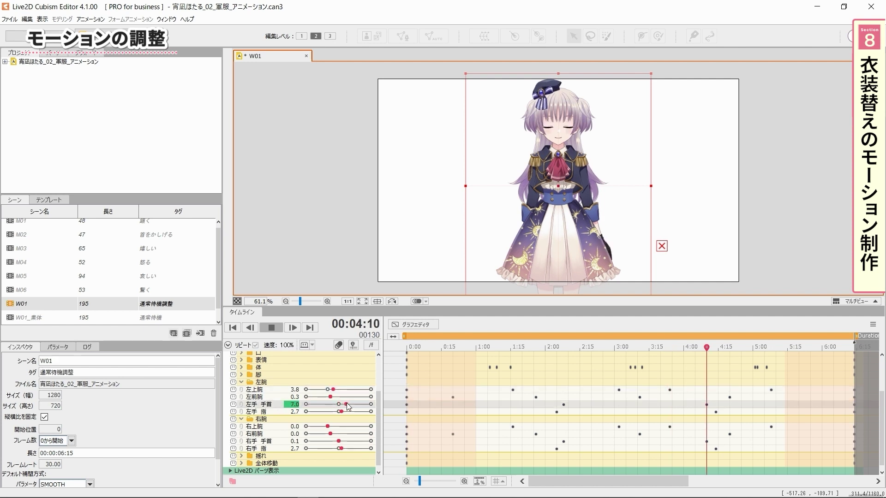
# Step: Set the 左前腕 keyframe at frame 140 to 3.0
pyautogui.click(271, 398)
pyautogui.press('.')
pyautogui.doubleClick(292, 397)
pyautogui.write('3')
pyautogui.press('Return')
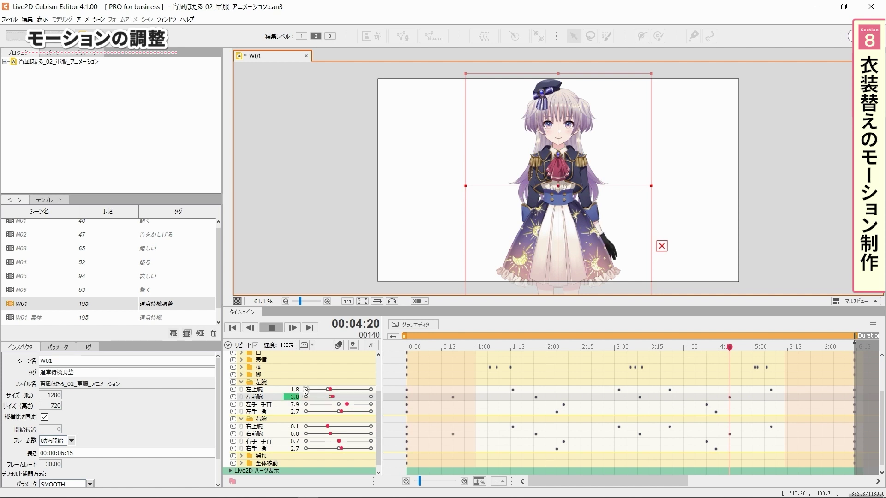
# Step: Open the W01_素体 scene and view its left arm curves in the graph editor
pyautogui.click(250, 329)
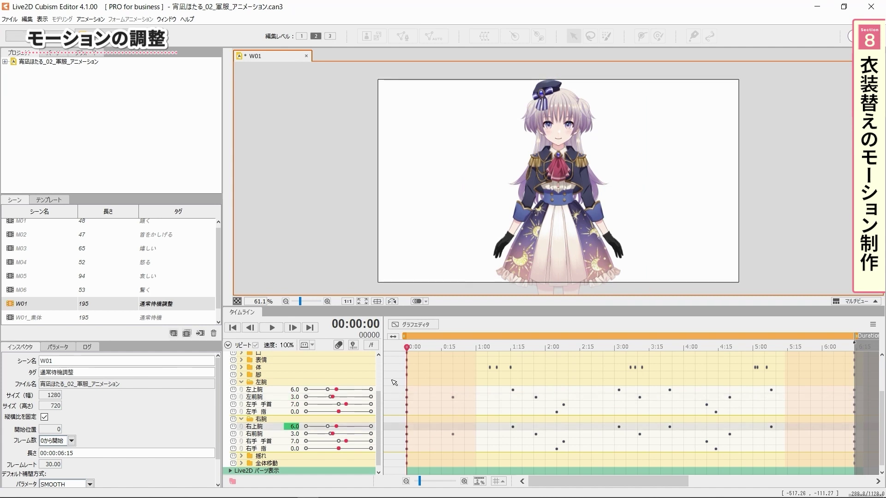
pyautogui.click(59, 319)
pyautogui.click(429, 327)
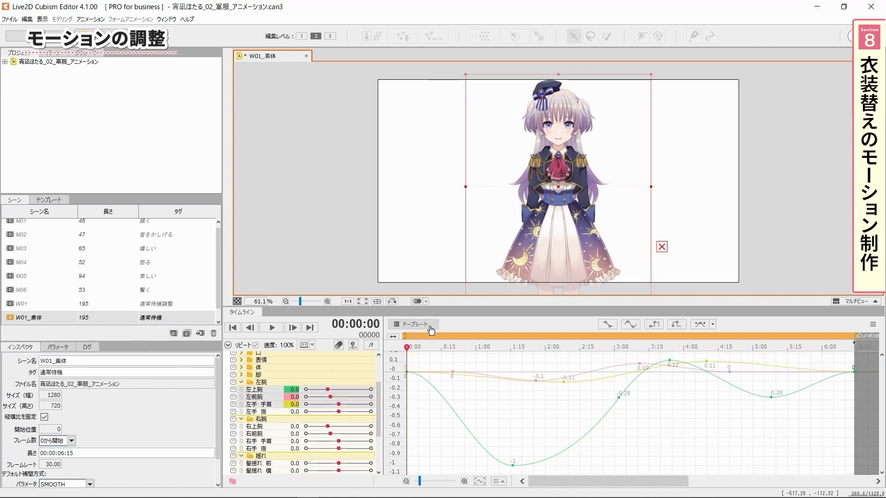
# Step: In W01's left arm curves, raise the 左前腕 keyframe at frame 20 to 3 and raise the last 左上腕 keyframe before the end
pyautogui.click(115, 304)
pyautogui.moveTo(277, 390); pyautogui.dragTo(277, 402)
pyautogui.moveTo(407, 347); pyautogui.dragTo(453, 349)
pyautogui.moveTo(452, 461); pyautogui.dragTo(454, 427)
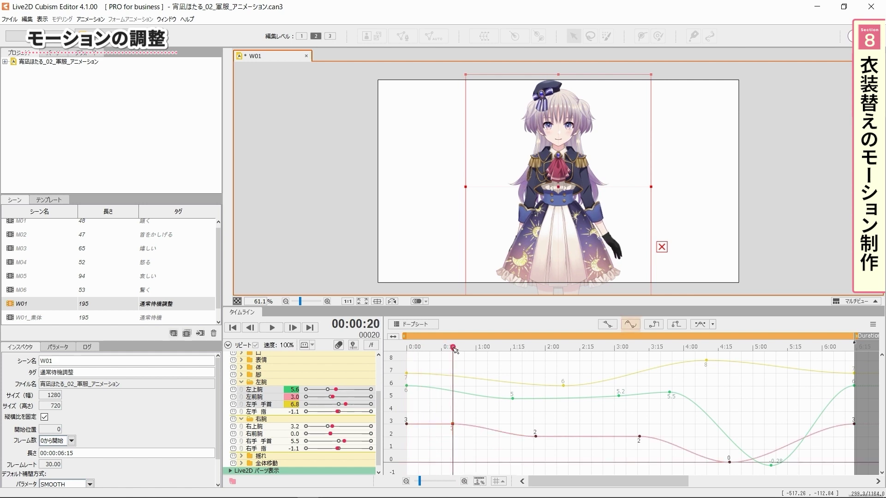
pyautogui.moveTo(453, 348); pyautogui.dragTo(772, 348)
pyautogui.moveTo(771, 465); pyautogui.dragTo(769, 396)
# Step: Copy the left arm's keyframes in the dope sheet and paste them into the selected 右上腕, 右前腕 and 右手 手首 rows
pyautogui.click(413, 325)
pyautogui.moveTo(447, 391); pyautogui.dragTo(774, 405)
pyautogui.rightClick(769, 392)
pyautogui.click(786, 412)
pyautogui.moveTo(449, 426); pyautogui.dragTo(781, 442)
pyautogui.click(449, 349)
pyautogui.rightClick(453, 434)
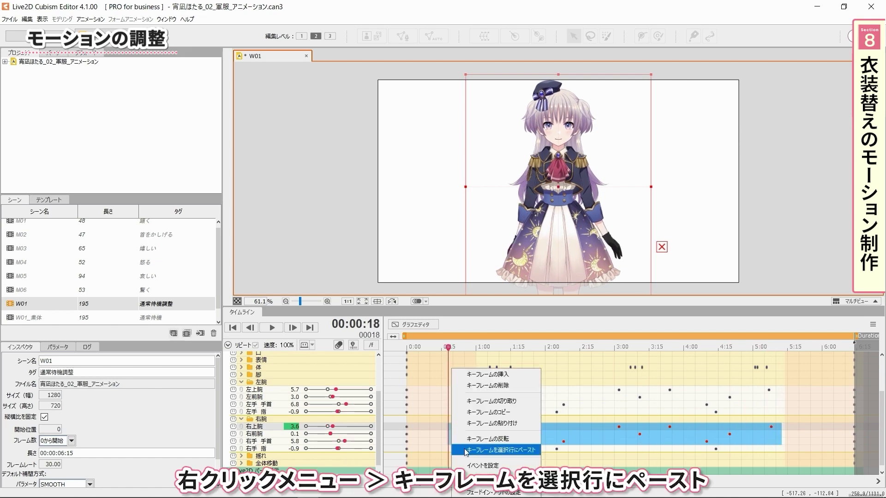
pyautogui.click(467, 450)
pyautogui.moveTo(456, 434); pyautogui.dragTo(453, 435)
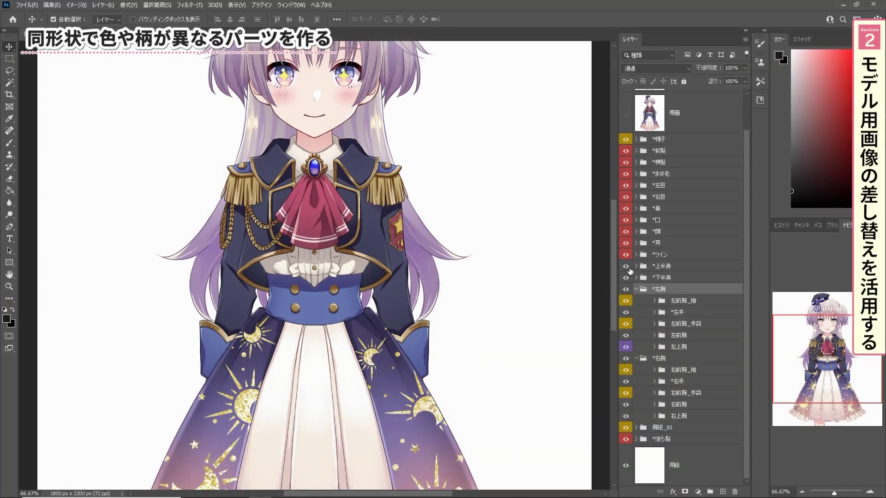
# Step: Switch to Photoshop and flip the *左腕 layer group horizontally
pyautogui.click(52, 4)
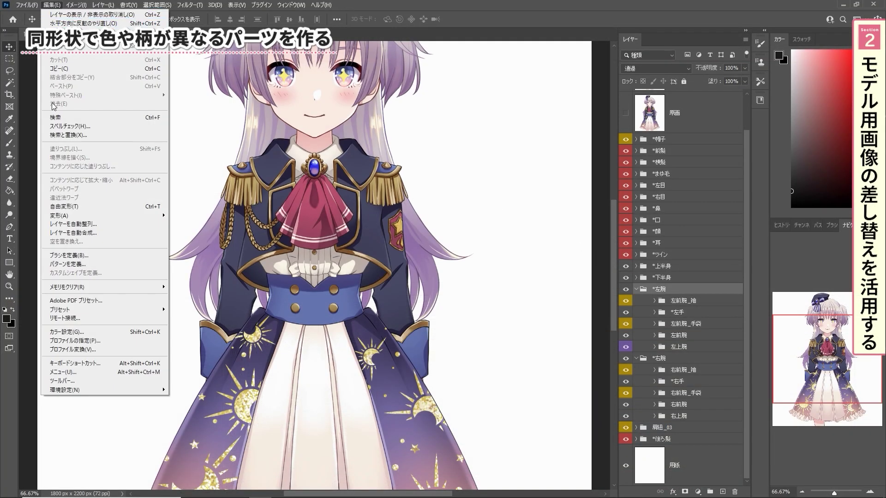
pyautogui.moveTo(133, 220)
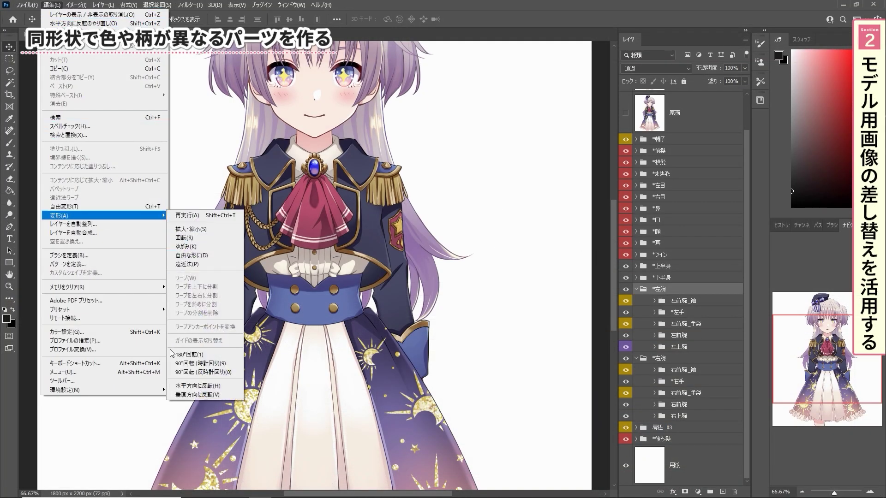
pyautogui.click(169, 386)
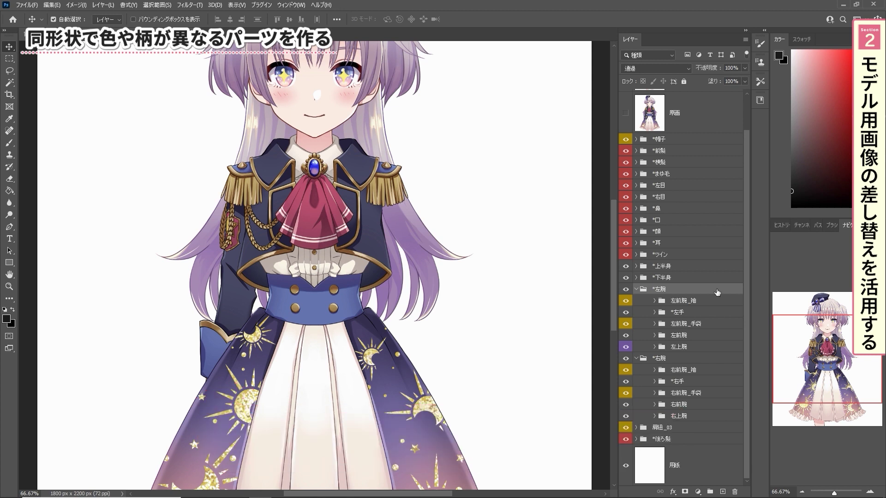
# Step: Delete the layer groups from 左前腕_袖 through 左前腕 inside *左腕, leaving only 左上腕
pyautogui.click(722, 304)
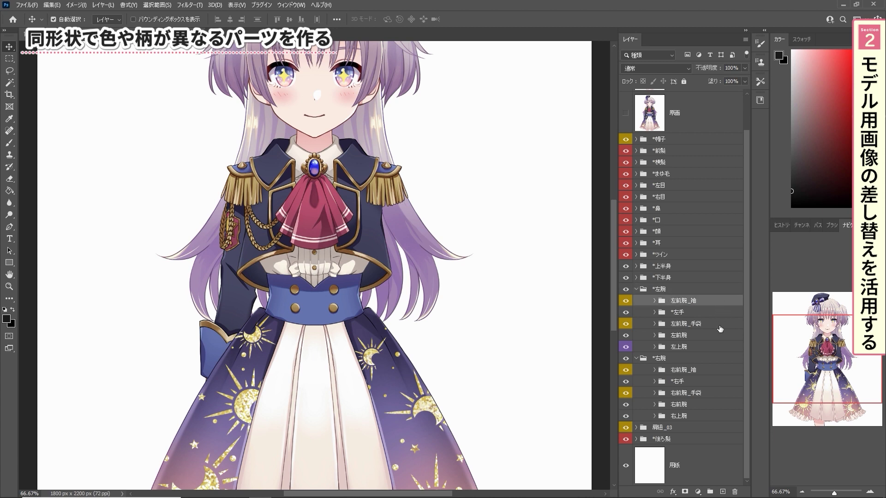
pyautogui.keyDown('shift'); pyautogui.click(721, 338); pyautogui.keyUp('shift')
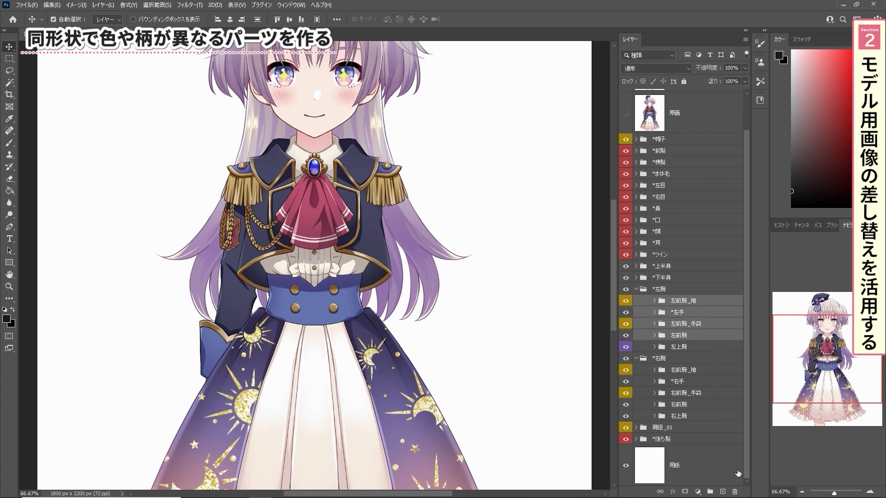
pyautogui.click(736, 492)
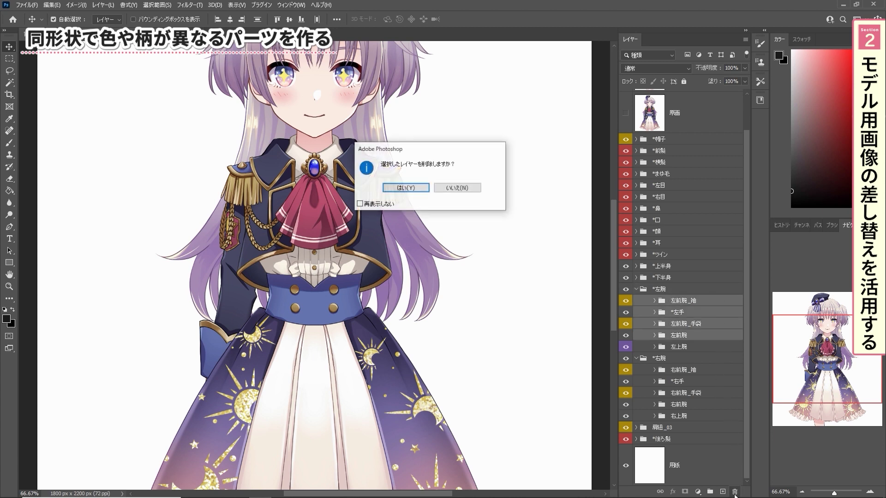
pyautogui.click(426, 191)
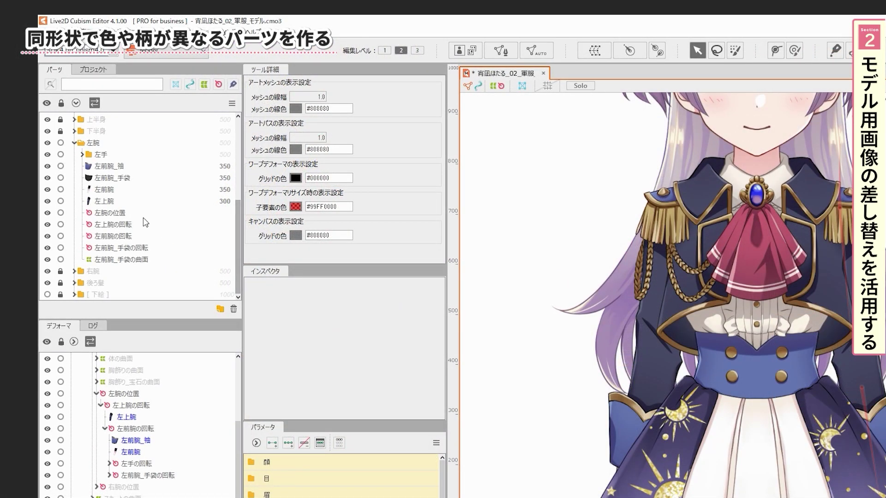
# Step: Switch to Live2D Cubism Editor, select the 左上腕 art mesh and open the project's 宵凪ほたる_インポート model image folder
pyautogui.click(115, 202)
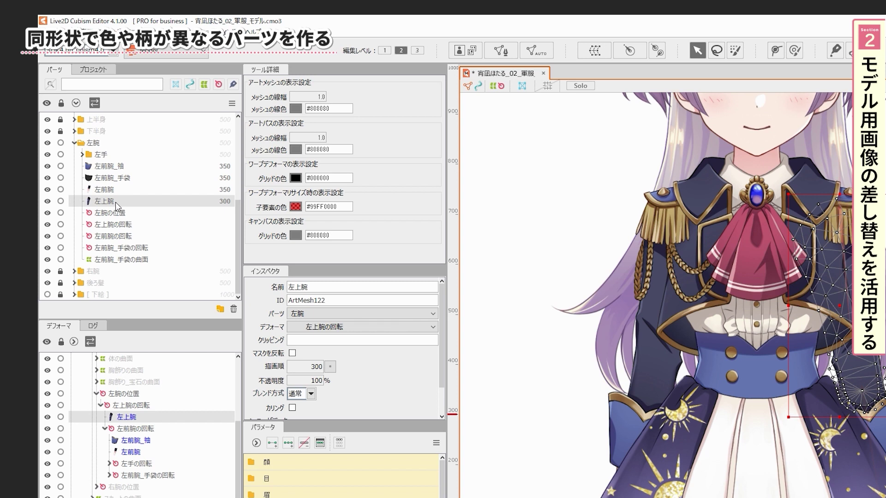
pyautogui.click(103, 73)
pyautogui.doubleClick(91, 80)
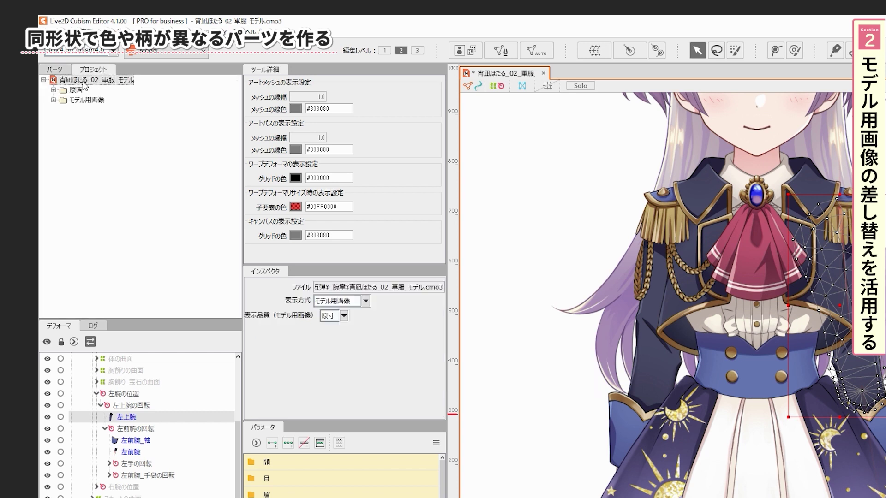
pyautogui.doubleClick(86, 100)
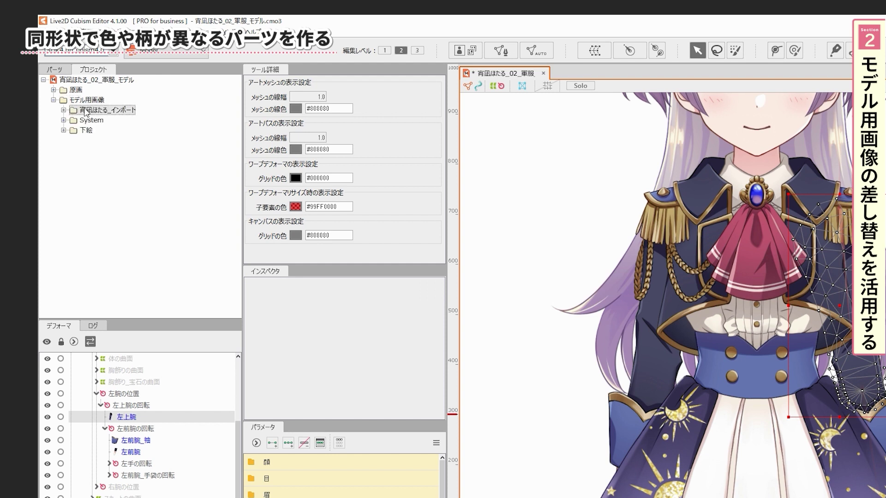
pyautogui.doubleClick(86, 111)
# Step: Find the newly imported 左上腕 model image at the end of the folder and set it as the selected mesh's input image
pyautogui.moveTo(236, 112); pyautogui.dragTo(238, 294)
pyautogui.moveTo(182, 248); pyautogui.dragTo(180, 251)
pyautogui.click(64, 252)
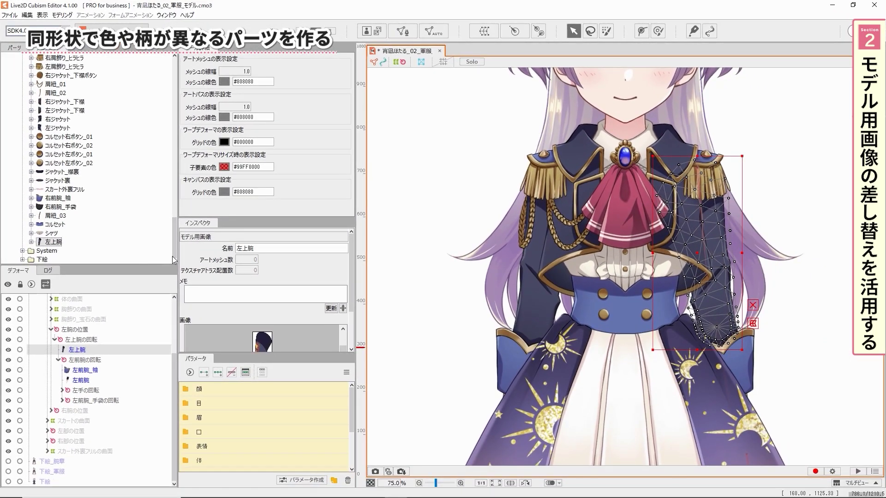
pyautogui.moveTo(352, 260); pyautogui.dragTo(352, 291)
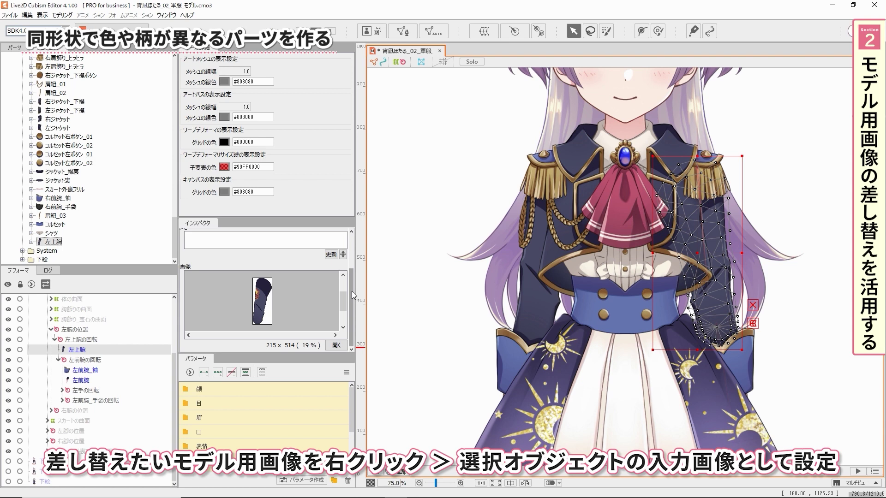
pyautogui.rightClick(56, 243)
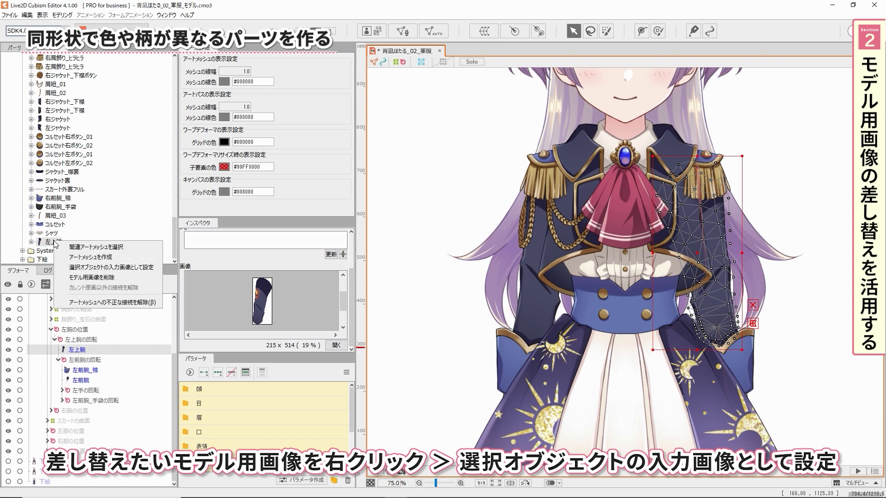
pyautogui.click(59, 268)
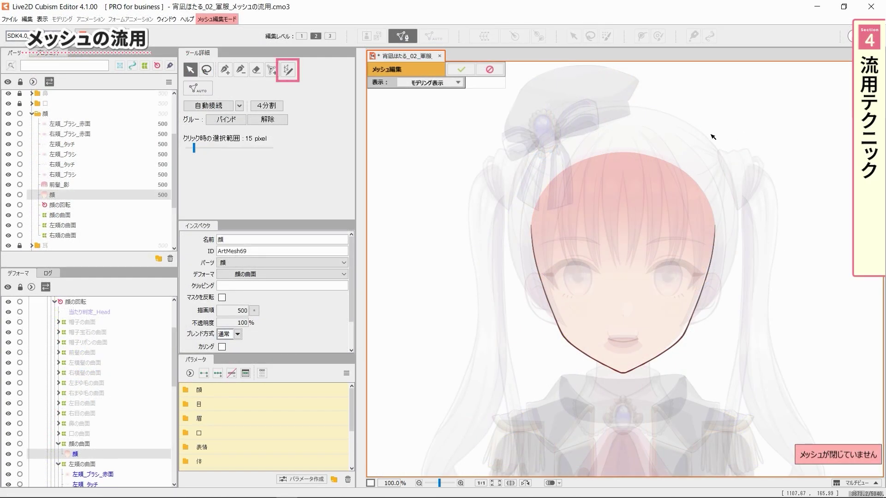
# Step: Draw a stroke-based mesh along the 顔 outline from temple to temple, refine its control points along the jaw and confirm the stroke
pyautogui.click(288, 71)
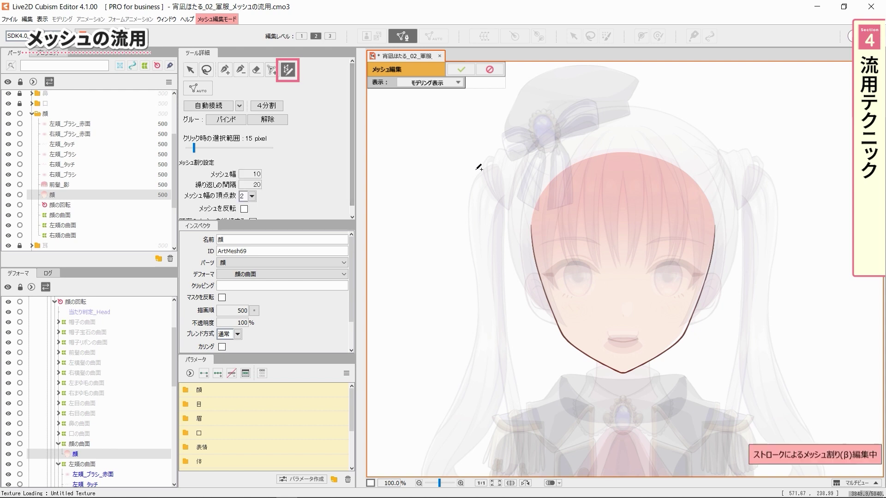
pyautogui.moveTo(529, 193)
pyautogui.mouseDown()
pyautogui.moveTo(539, 269)
pyautogui.moveTo(566, 338)
pyautogui.moveTo(616, 370)
pyautogui.moveTo(660, 353)
pyautogui.moveTo(686, 326)
pyautogui.moveTo(717, 249)
pyautogui.moveTo(724, 193)
pyautogui.mouseUp()
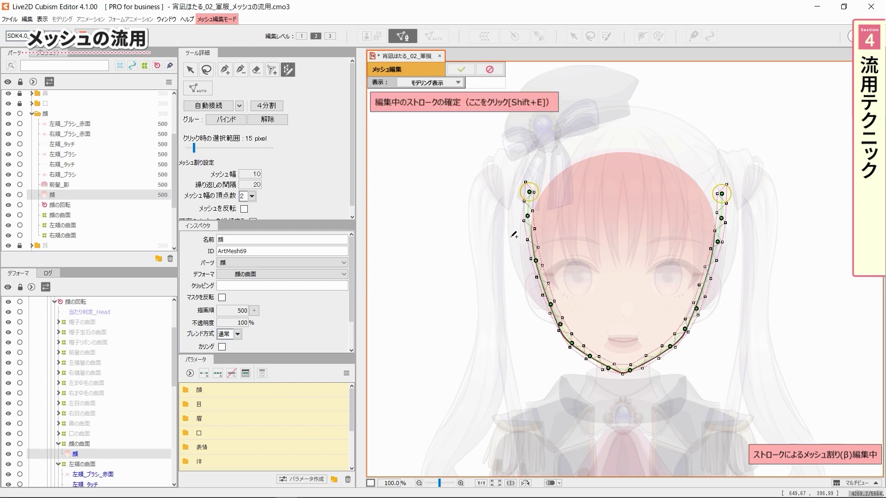
pyautogui.keyDown('alt'); pyautogui.click(528, 216); pyautogui.keyUp('alt')
pyautogui.moveTo(536, 261); pyautogui.dragTo(533, 252)
pyautogui.moveTo(530, 194); pyautogui.dragTo(528, 195)
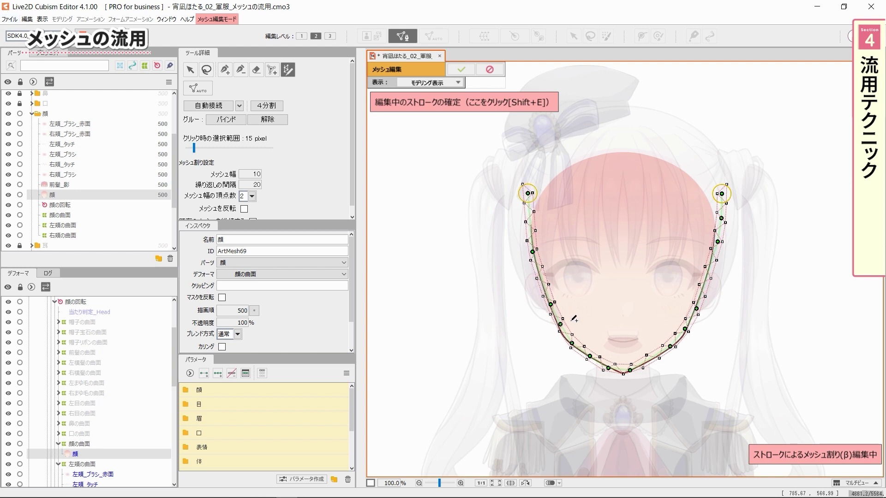
pyautogui.moveTo(572, 343); pyautogui.dragTo(557, 325)
pyautogui.moveTo(608, 368)
pyautogui.mouseDown()
pyautogui.moveTo(641, 366)
pyautogui.moveTo(689, 330)
pyautogui.mouseUp()
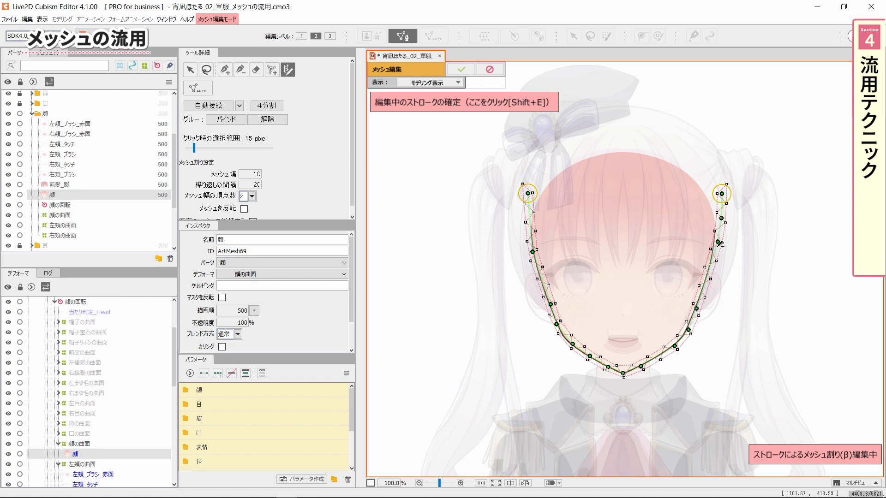
pyautogui.hotkey('shift', 'e')
# Step: Add and position mesh vertices around the temple and upper forehead on the viewer's left side of the face
pyautogui.moveTo(509, 201); pyautogui.dragTo(524, 185)
pyautogui.moveTo(560, 185); pyautogui.dragTo(566, 178)
pyautogui.moveTo(546, 207); pyautogui.dragTo(546, 201)
pyautogui.moveTo(513, 218); pyautogui.dragTo(541, 221)
pyautogui.moveTo(538, 162); pyautogui.dragTo(562, 152)
pyautogui.moveTo(523, 185); pyautogui.dragTo(574, 149)
pyautogui.moveTo(567, 179); pyautogui.dragTo(576, 172)
pyautogui.moveTo(546, 200); pyautogui.dragTo(550, 197)
pyautogui.moveTo(517, 205); pyautogui.dragTo(545, 167)
pyautogui.moveTo(574, 149); pyautogui.dragTo(571, 173)
# Step: Continue the mesh across the top of the forehead with an outer and an inner row of vertices
pyautogui.click(624, 143)
pyautogui.click(665, 150)
pyautogui.click(694, 165)
pyautogui.click(724, 186)
pyautogui.click(687, 190)
pyautogui.click(657, 169)
pyautogui.click(602, 162)
pyautogui.click(576, 172)
pyautogui.click(550, 198)
# Step: Fill the face interior with vertices across the forehead, down the viewer's left cheek and along the centre line
pyautogui.click(672, 203)
pyautogui.click(687, 190)
pyautogui.moveTo(635, 204); pyautogui.dragTo(625, 203)
pyautogui.moveTo(590, 204); pyautogui.dragTo(578, 204)
pyautogui.click(572, 233)
pyautogui.click(575, 271)
pyautogui.click(583, 305)
pyautogui.click(600, 335)
pyautogui.click(621, 316)
pyautogui.click(620, 274)
pyautogui.click(624, 233)
# Step: Add vertices down the viewer's right cheek and at the mouth, and connect the face mesh automatically
pyautogui.moveTo(672, 203); pyautogui.dragTo(668, 203)
pyautogui.click(670, 256)
pyautogui.click(660, 304)
pyautogui.click(649, 330)
pyautogui.click(621, 349)
pyautogui.hotkey('ctrl', 'shift', 'a')
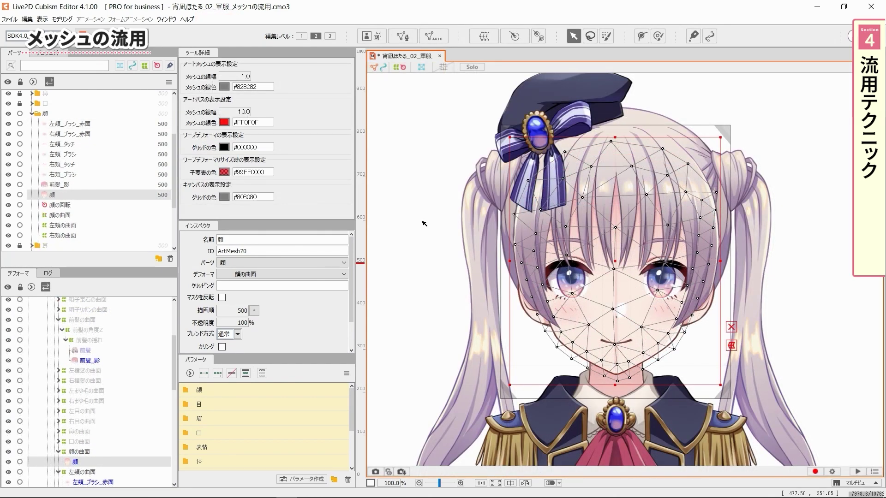
# Step: Delete the viewer's right half of the 顔 mesh, keeping the centre-line vertices, and apply the edit
pyautogui.hotkey('ctrl', 'e')
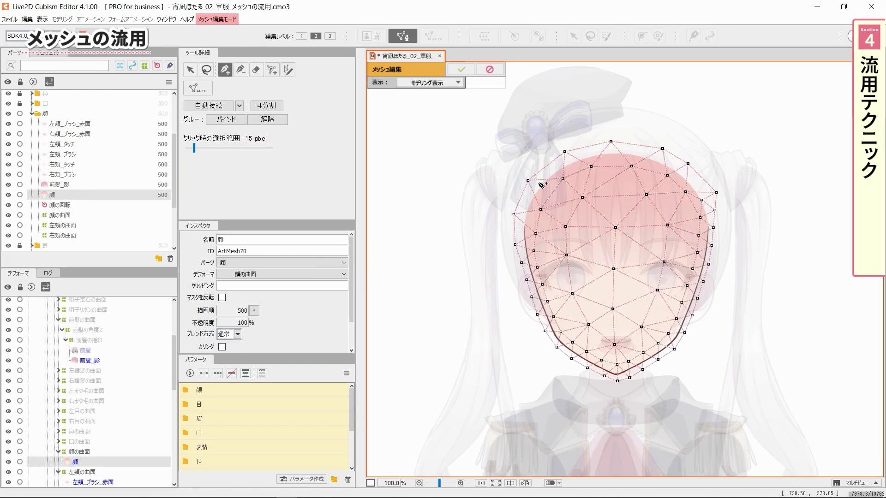
pyautogui.moveTo(627, 151)
pyautogui.mouseDown()
pyautogui.moveTo(636, 240)
pyautogui.moveTo(629, 386)
pyautogui.moveTo(704, 351)
pyautogui.moveTo(747, 194)
pyautogui.moveTo(656, 137)
pyautogui.moveTo(629, 139)
pyautogui.mouseUp()
pyautogui.press('Delete')
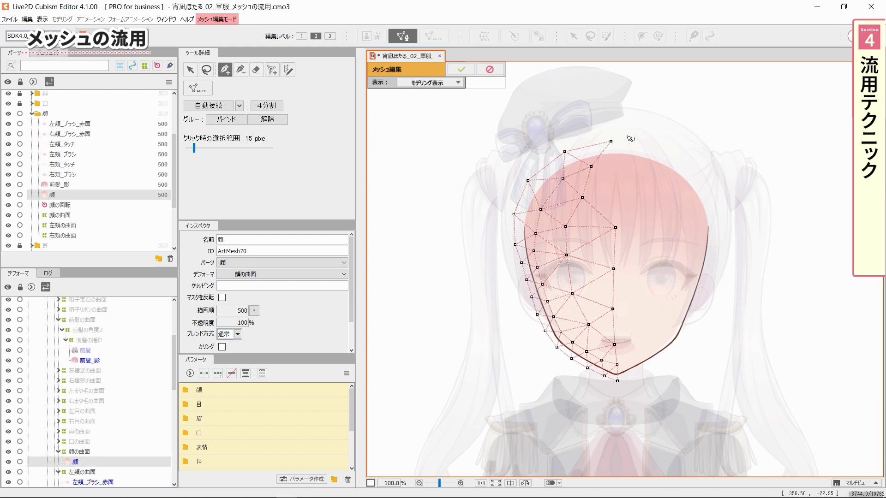
pyautogui.press('Return')
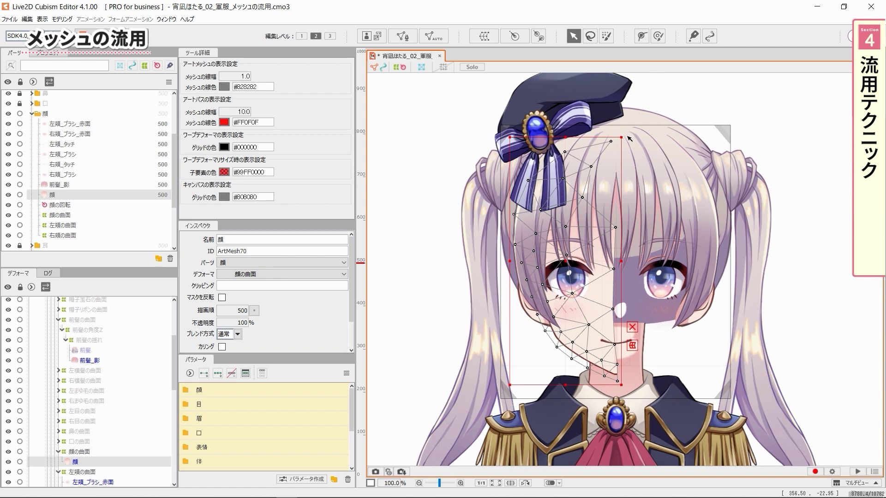
# Step: Flip the remaining half of the face mesh horizontally and paste the copied original half alongside it
pyautogui.hotkey('ctrl', 'e')
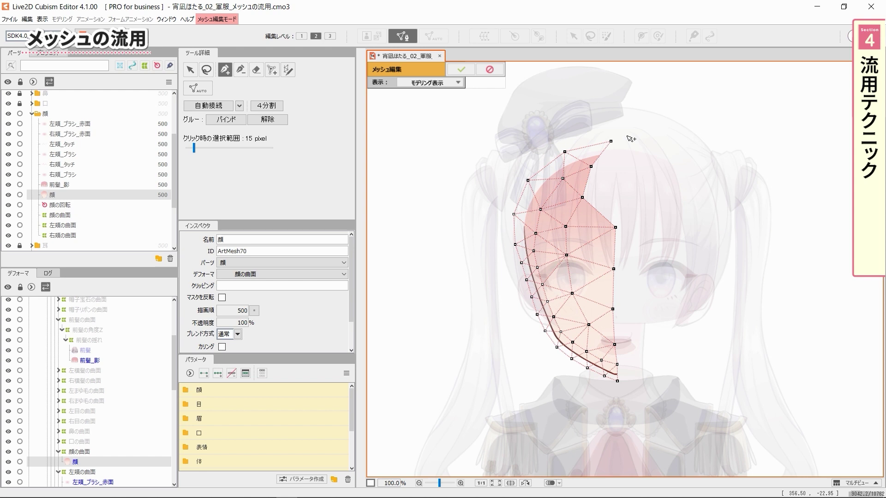
pyautogui.hotkey('ctrl', 'a')
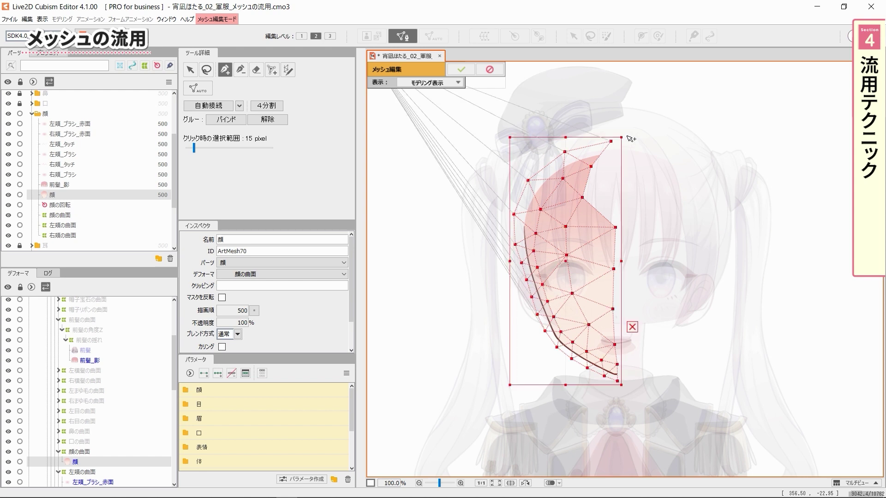
pyautogui.rightClick(630, 138)
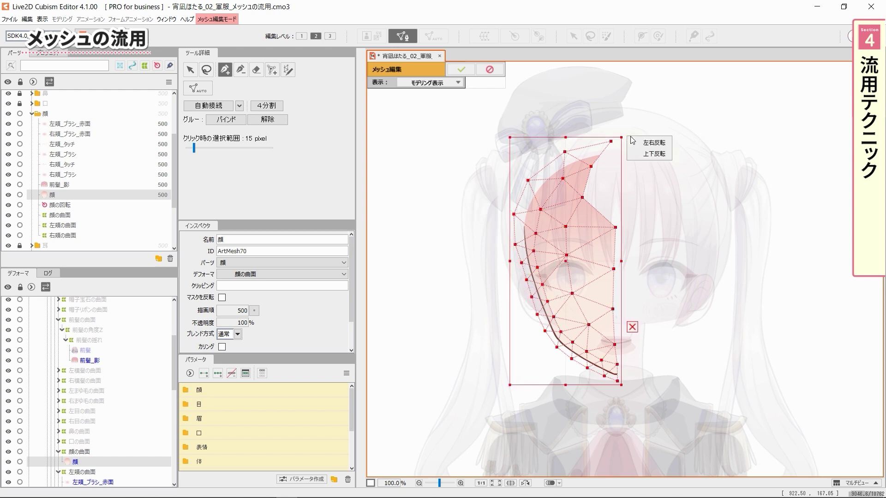
pyautogui.click(649, 142)
pyautogui.click(648, 120)
pyautogui.press('alt')
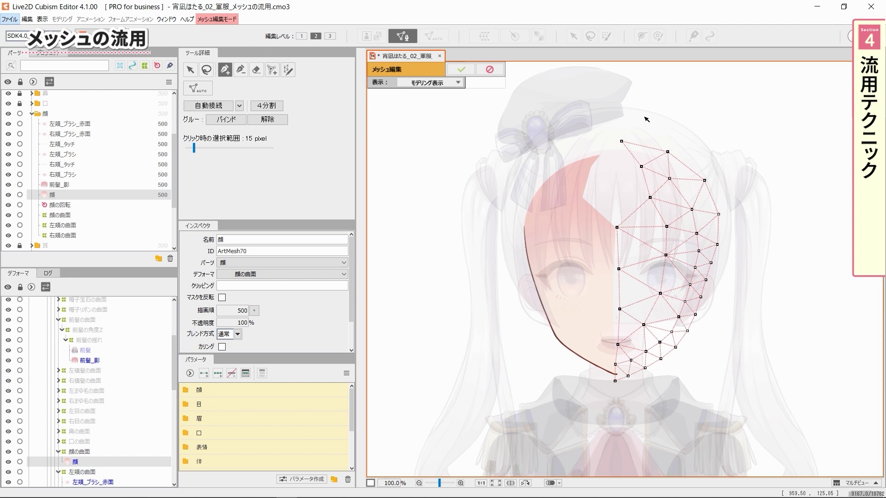
pyautogui.hotkey('ctrl', 'v')
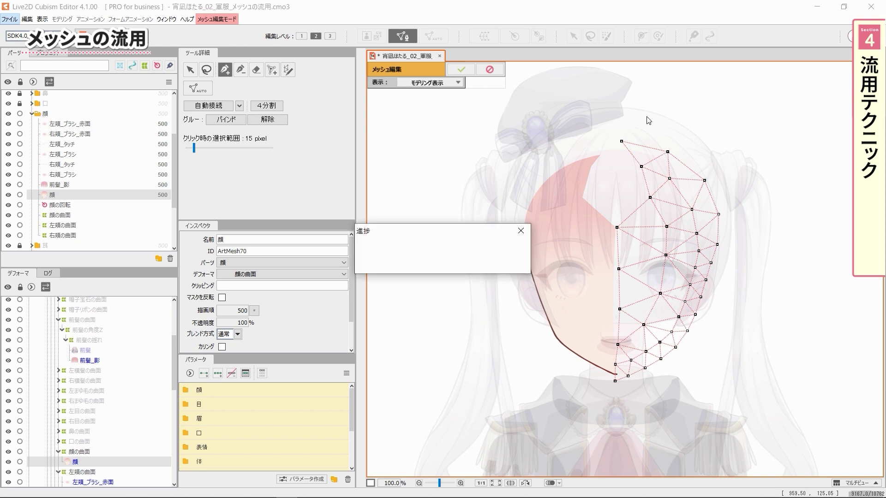
# Step: Remove the flipped half's duplicate vertices along the face's centre line
pyautogui.rightClick(652, 118)
pyautogui.rightClick(617, 228)
pyautogui.rightClick(618, 269)
pyautogui.rightClick(619, 309)
pyautogui.rightClick(617, 344)
pyautogui.rightClick(615, 365)
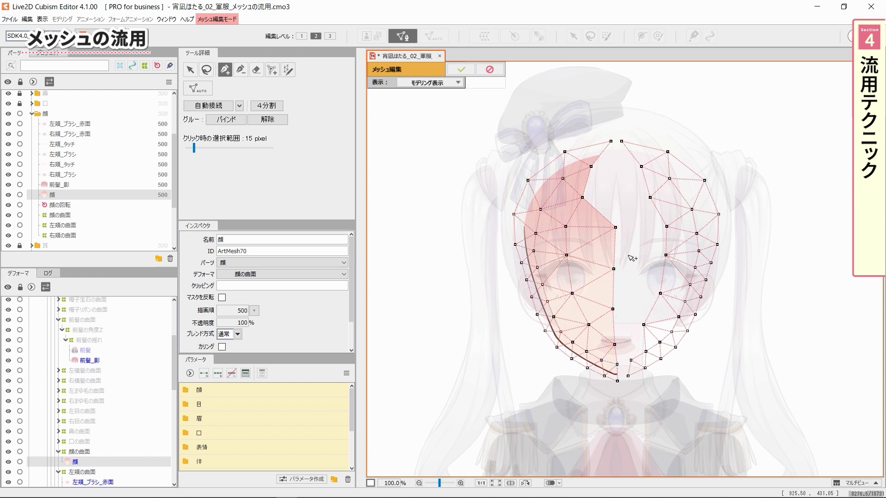
# Step: Align the centre-line vertices of the face mesh and connect both halves from the top of the forehead to the chin
pyautogui.moveTo(606, 132)
pyautogui.mouseDown()
pyautogui.moveTo(625, 383)
pyautogui.moveTo(616, 135)
pyautogui.moveTo(607, 133)
pyautogui.mouseUp()
pyautogui.moveTo(606, 253); pyautogui.dragTo(617, 255)
pyautogui.click(658, 111)
pyautogui.click(618, 142)
pyautogui.click(667, 152)
pyautogui.click(628, 376)
pyautogui.click(618, 381)
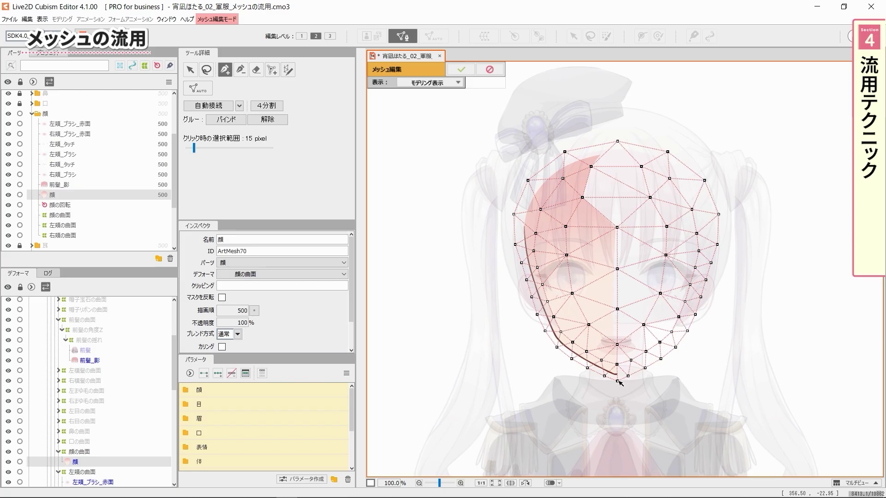